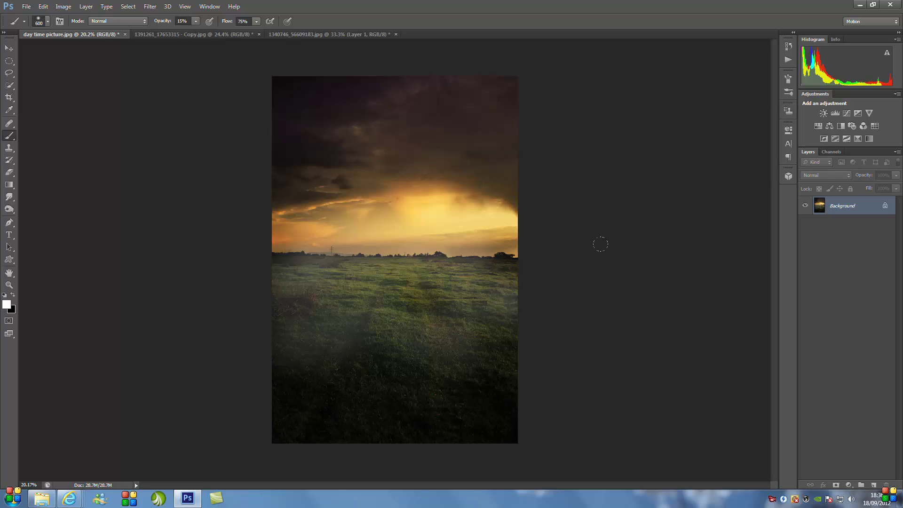
- Switch to the '1391261_17653315 - Copy.jpg' green field photo document
click(178, 34)
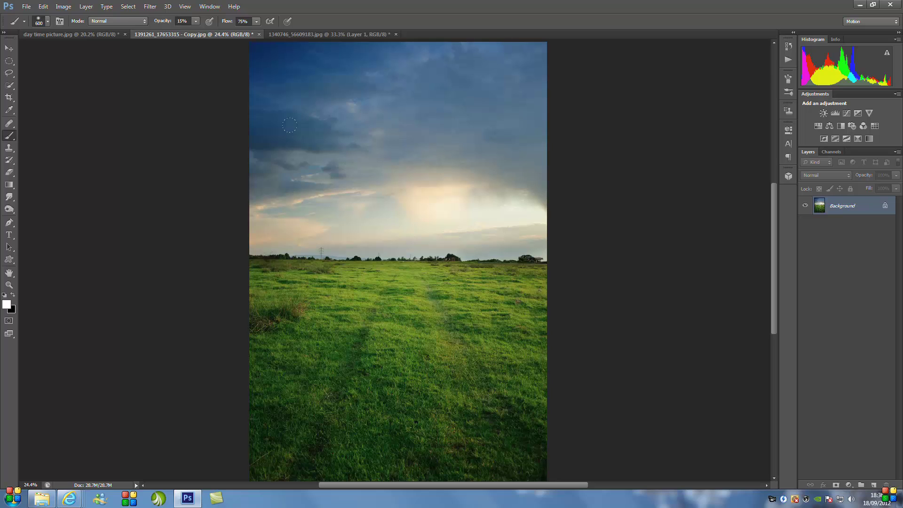
- Add a Levels 1 adjustment layer with midtones 0.53 and output white 223
click(66, 7)
mouse_move(85, 6)
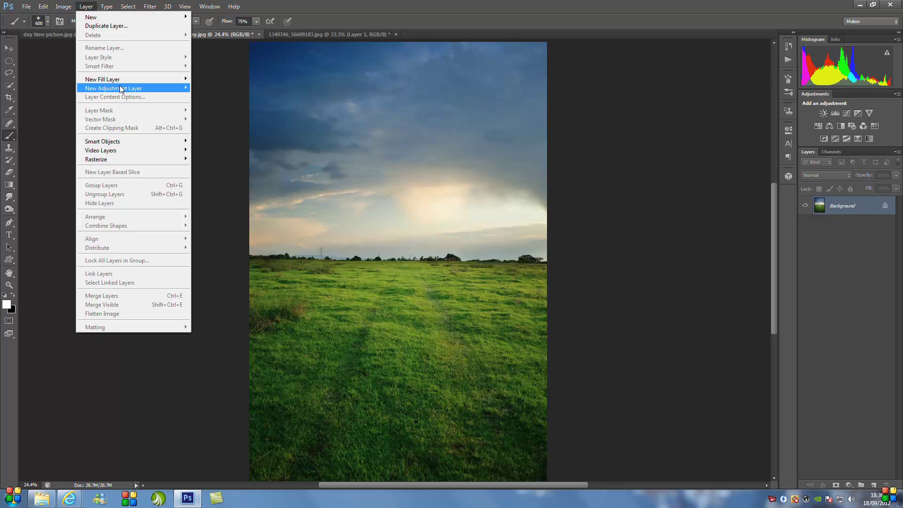
mouse_move(120, 89)
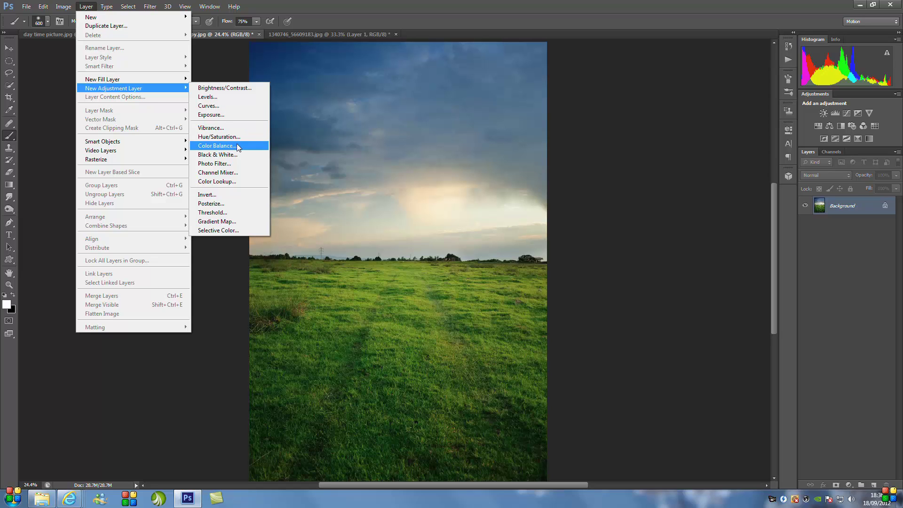
click(232, 101)
click(379, 153)
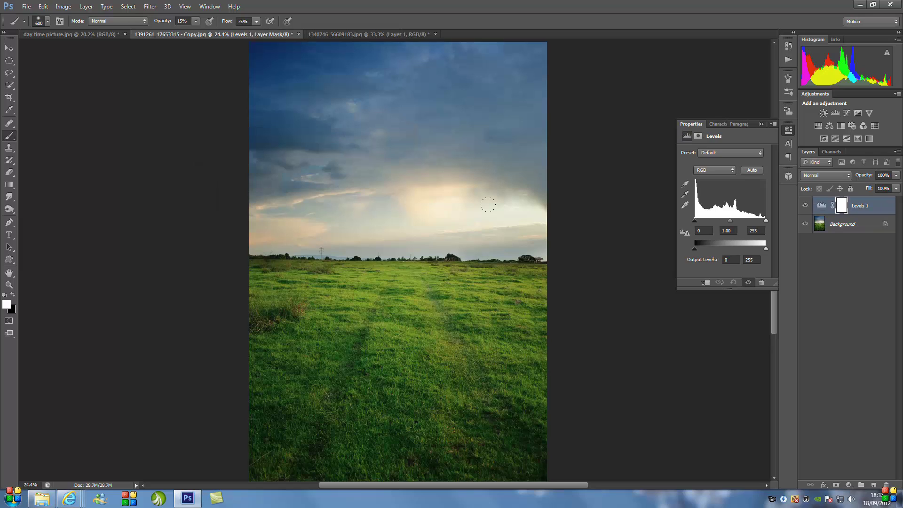
click(722, 231)
drag(722, 231, 734, 231)
text(0.53)
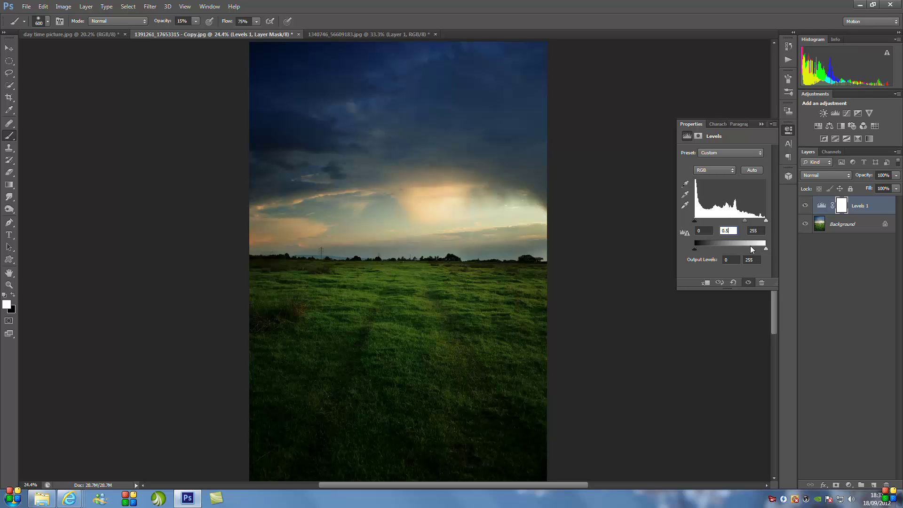
click(750, 260)
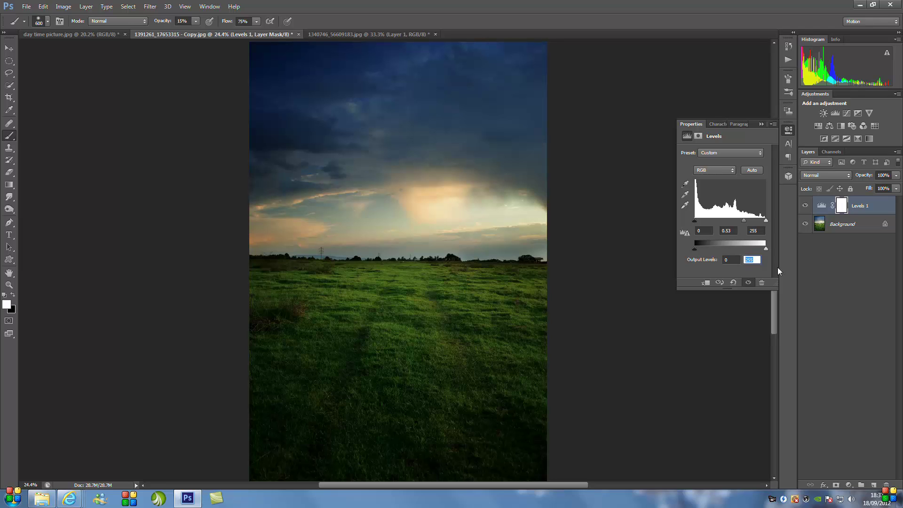
text(223)
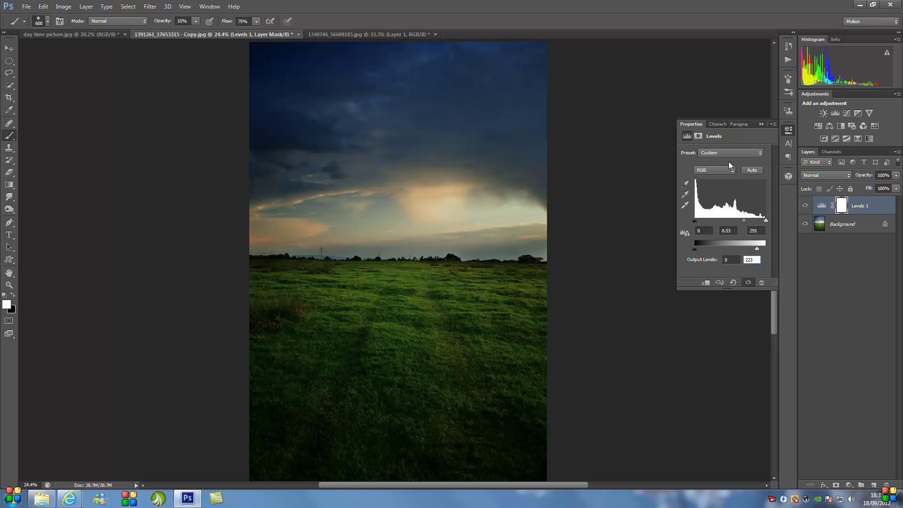
click(762, 125)
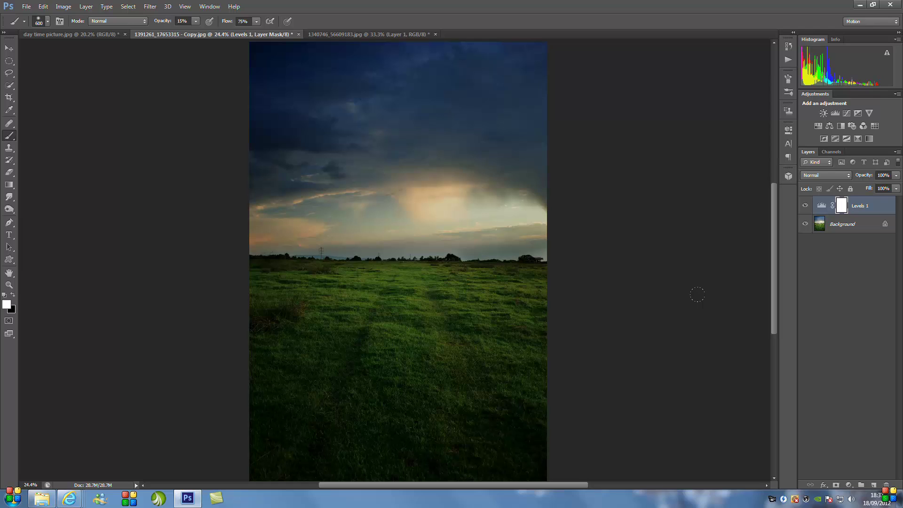
- Add a Photo Filter 1 layer using Warming Filter (LBA) at 85% density
click(87, 6)
mouse_move(109, 88)
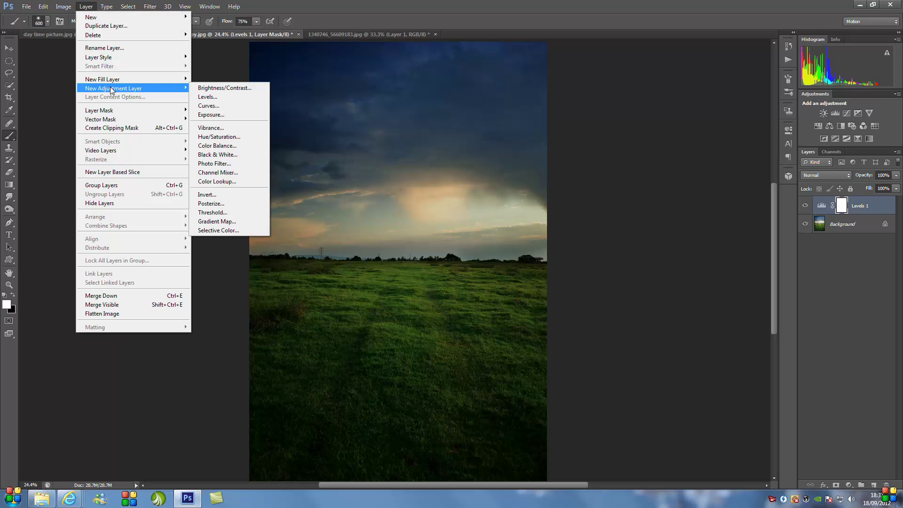
click(236, 163)
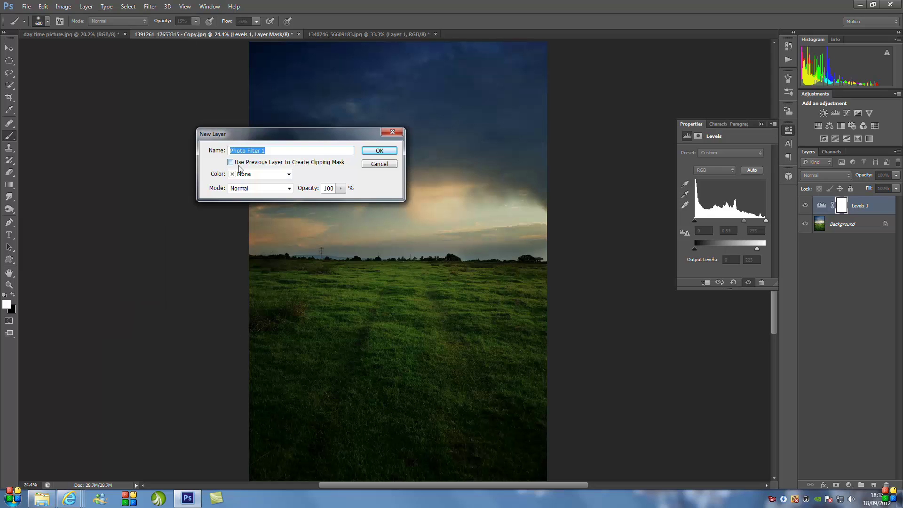
click(380, 151)
click(762, 152)
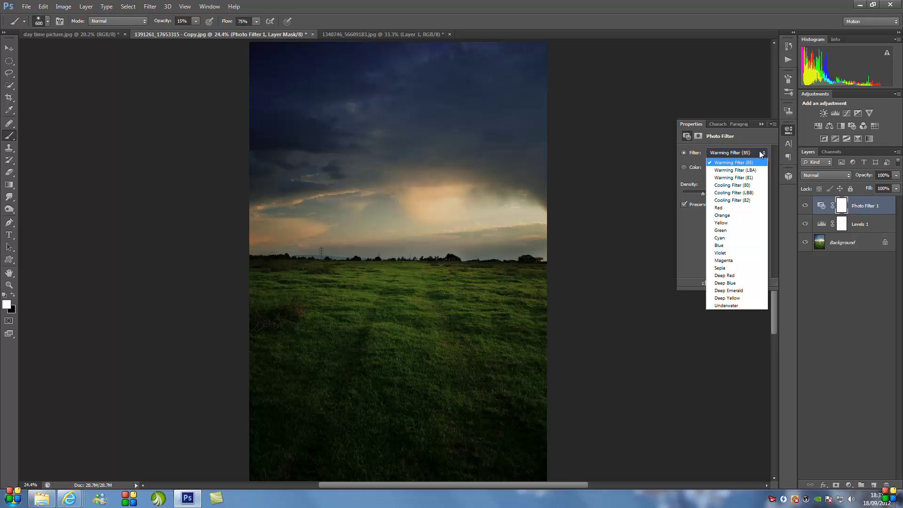
click(744, 172)
click(739, 185)
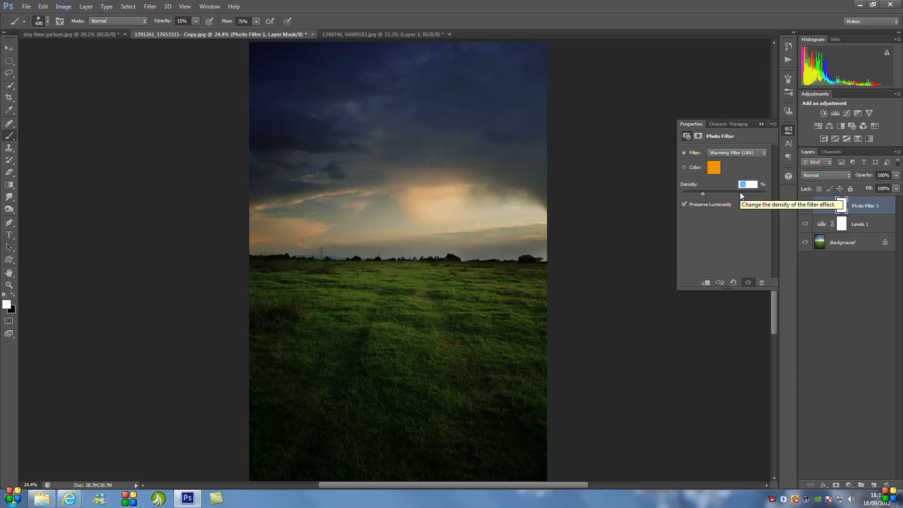
text(8)
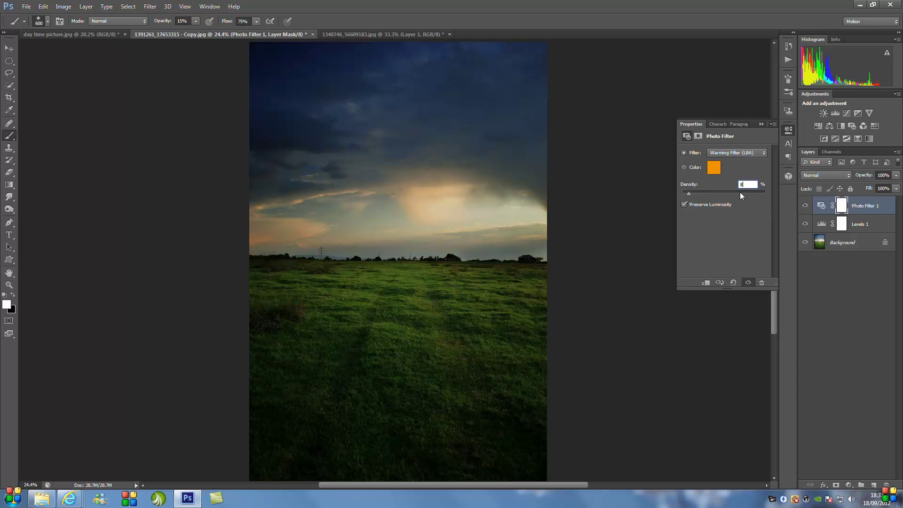
text(5)
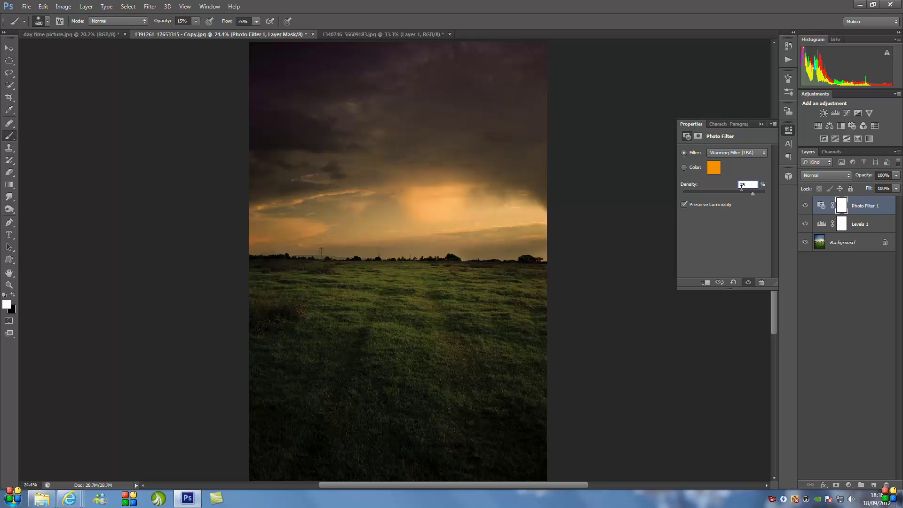
click(762, 124)
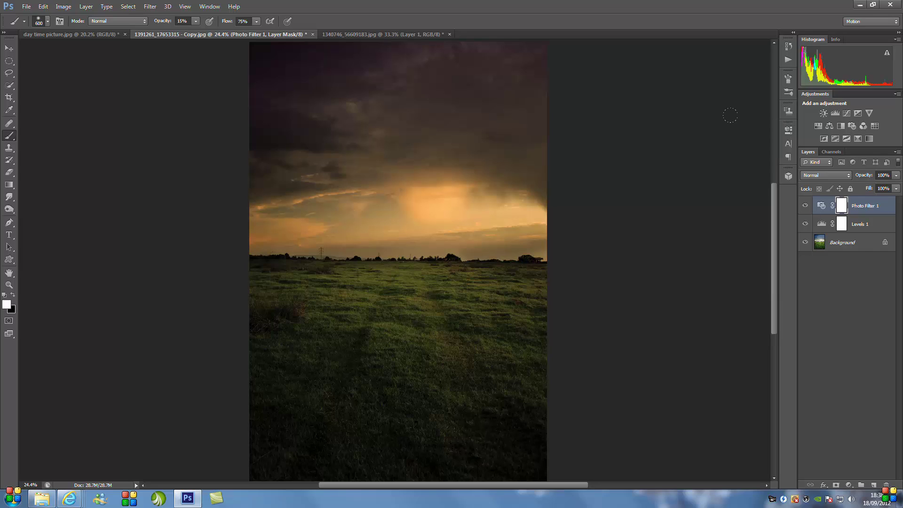
- Add a Brightness/Contrast adjustment layer set to brightness 20 and contrast 60
click(85, 6)
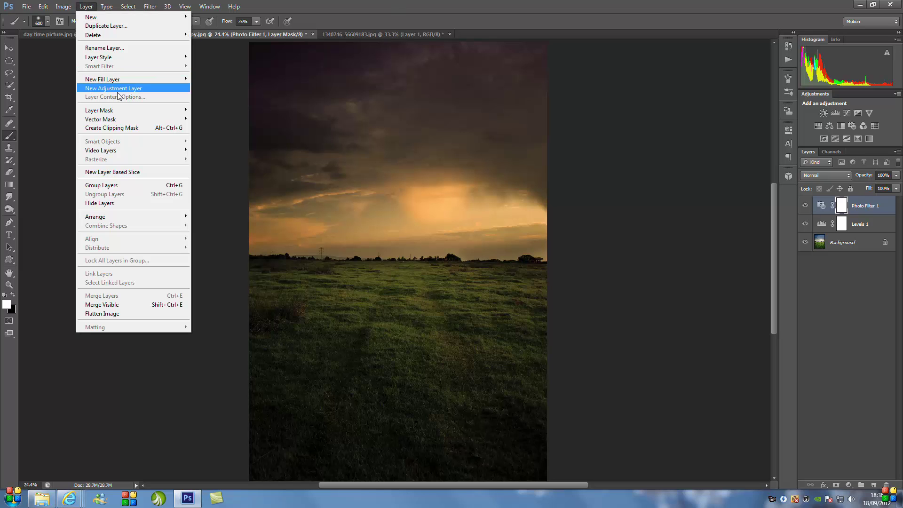
mouse_move(139, 89)
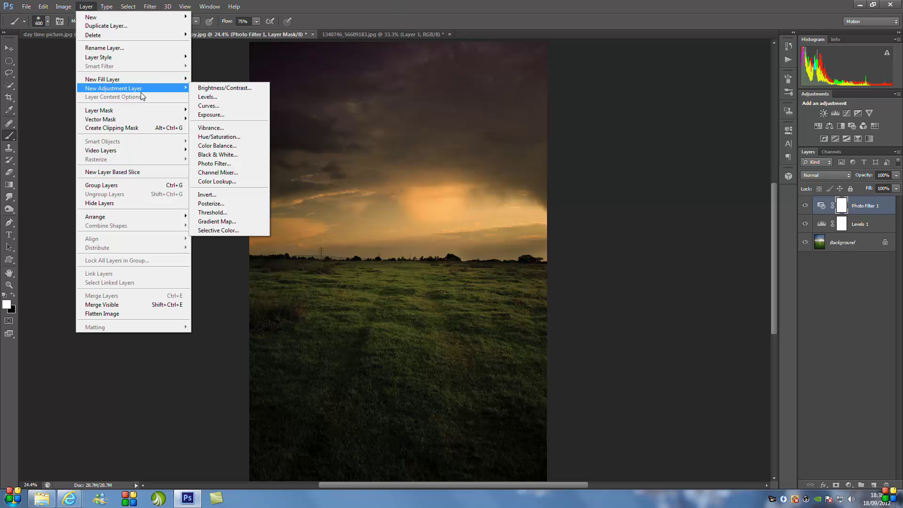
click(218, 88)
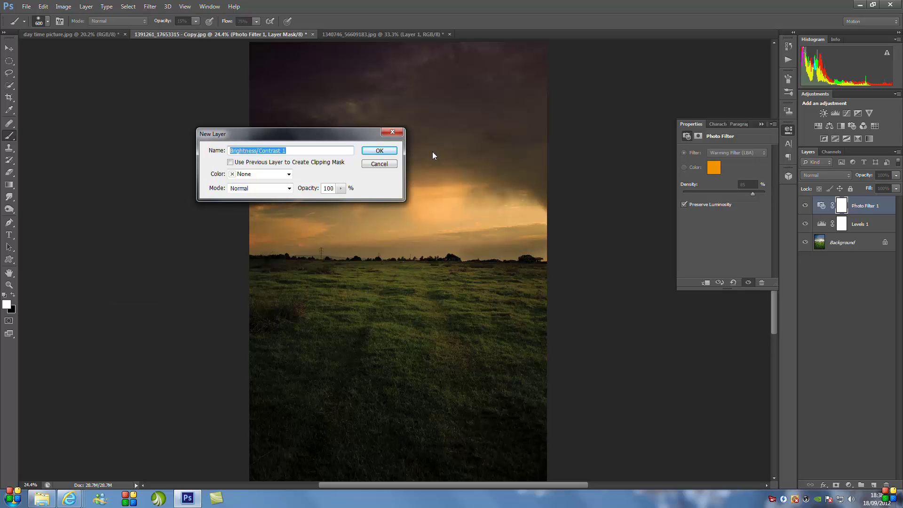
click(377, 151)
click(758, 168)
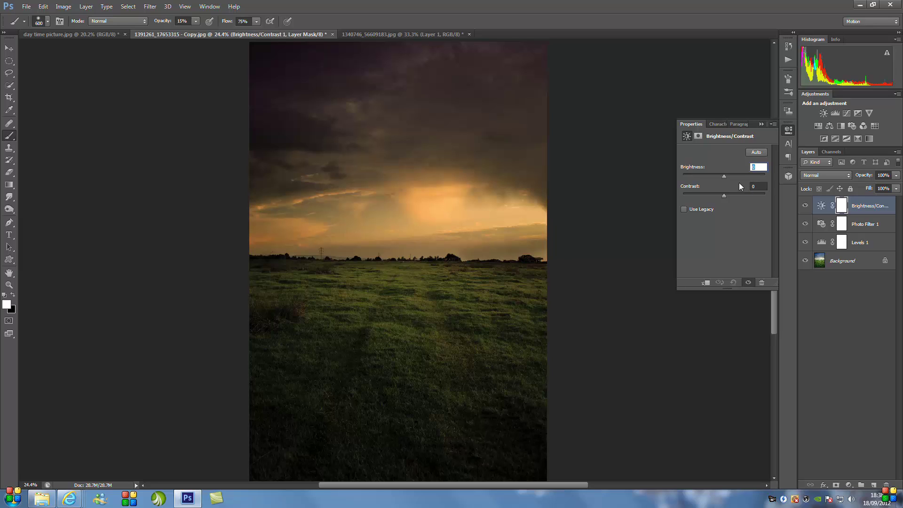
text(20)
key(Tab)
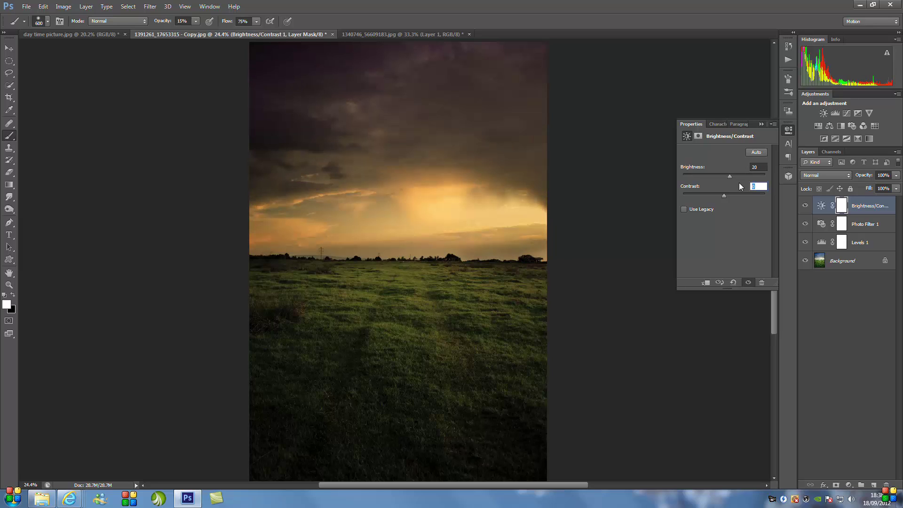
text(60)
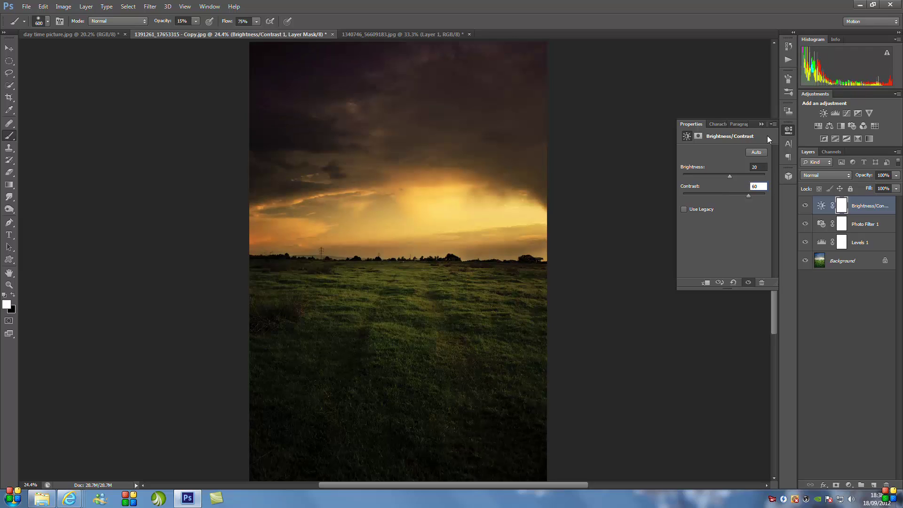
click(761, 124)
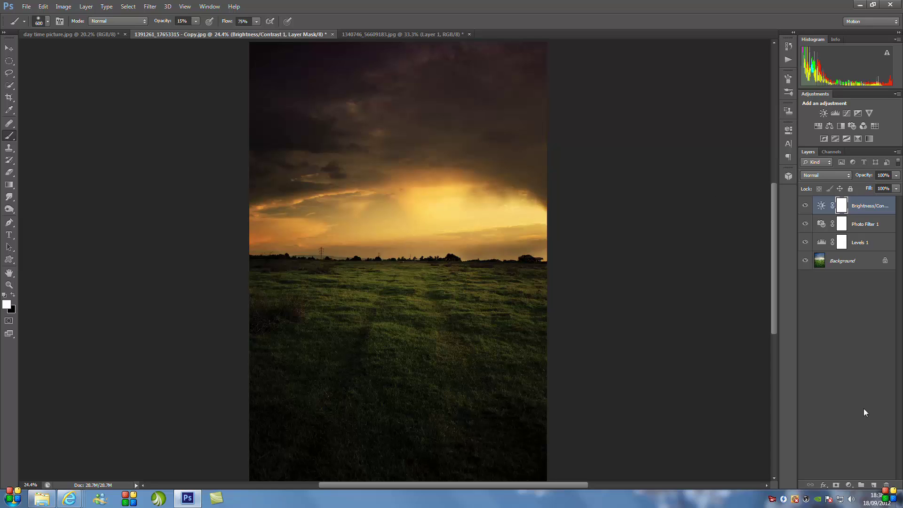
- On a new empty Layer 1, brush soft white haze across the grass below the horizon
click(875, 485)
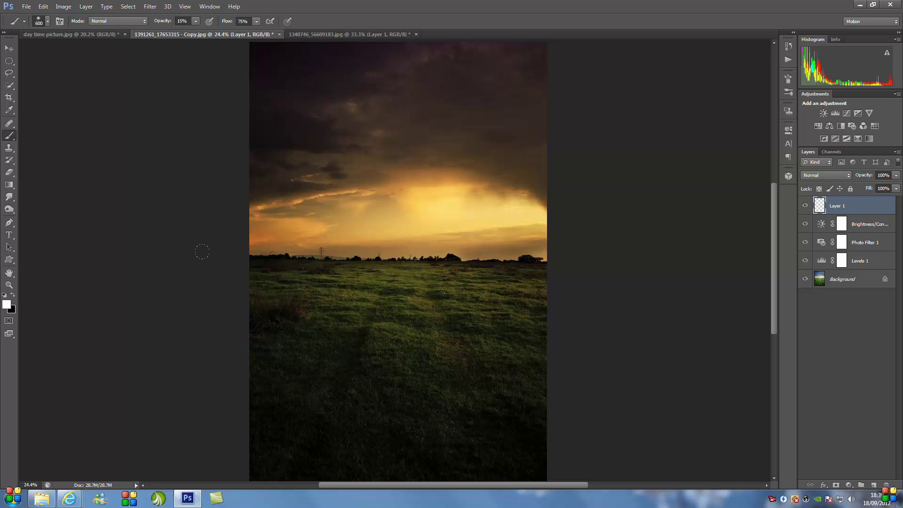
mouse_move(244, 260)
mouse_down()
mouse_move(289, 250)
mouse_move(529, 270)
mouse_move(517, 291)
mouse_move(254, 297)
mouse_move(544, 304)
mouse_move(501, 317)
mouse_move(290, 298)
mouse_move(551, 324)
mouse_up()
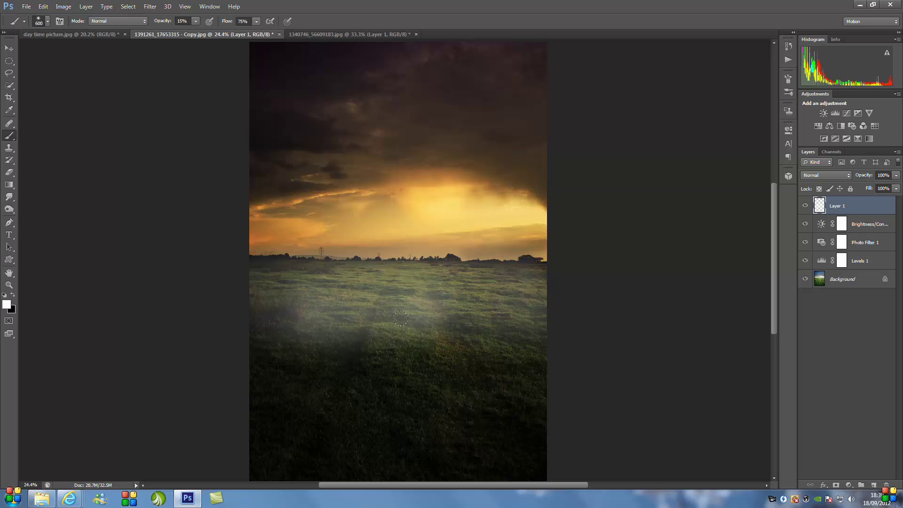
click(377, 334)
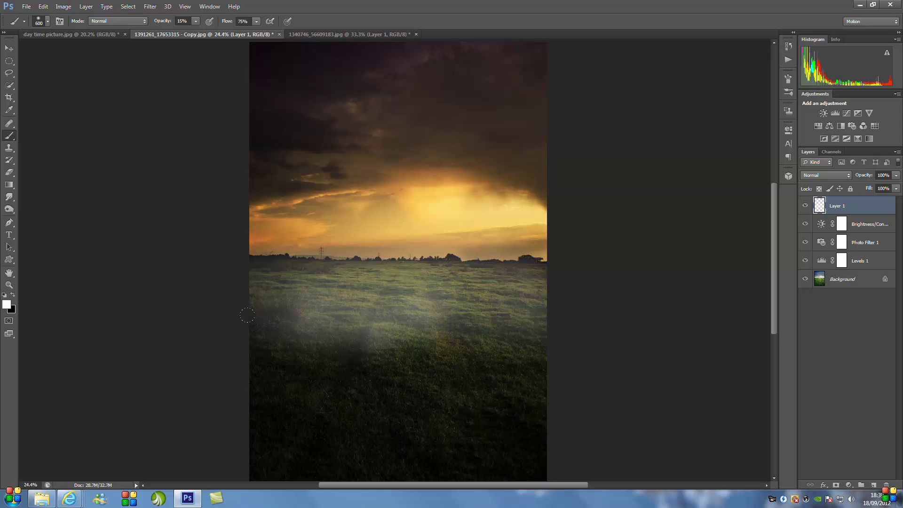
drag(283, 340, 402, 340)
click(476, 340)
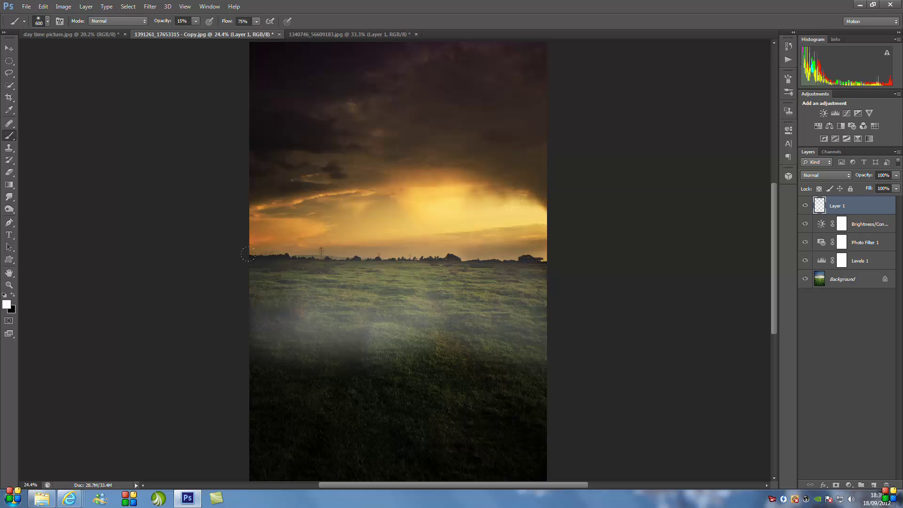